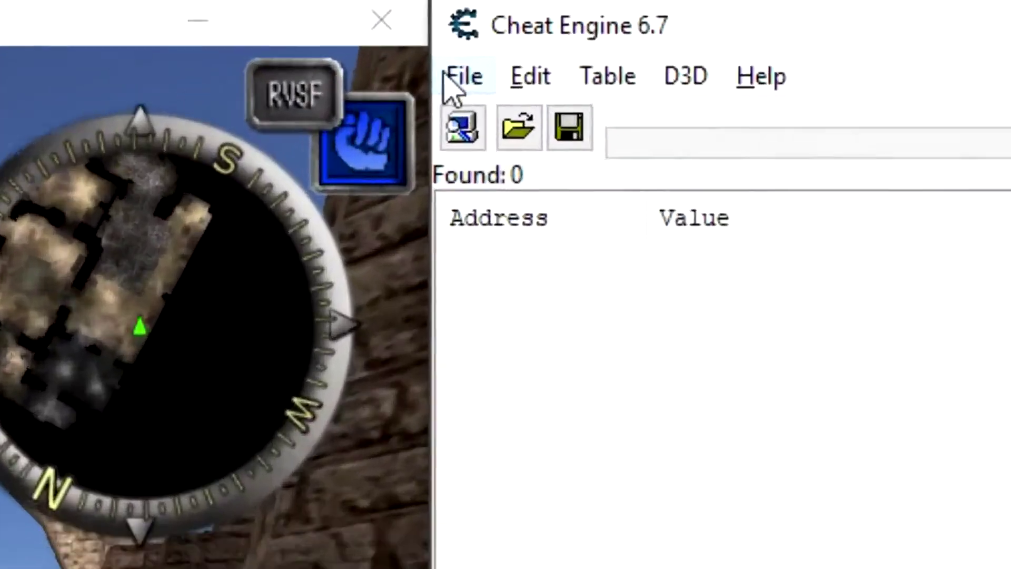
# Attach Cheat Engine to the 00002704-AssaultCube process.
pyautogui.click(459, 79)
pyautogui.click(389, 210)
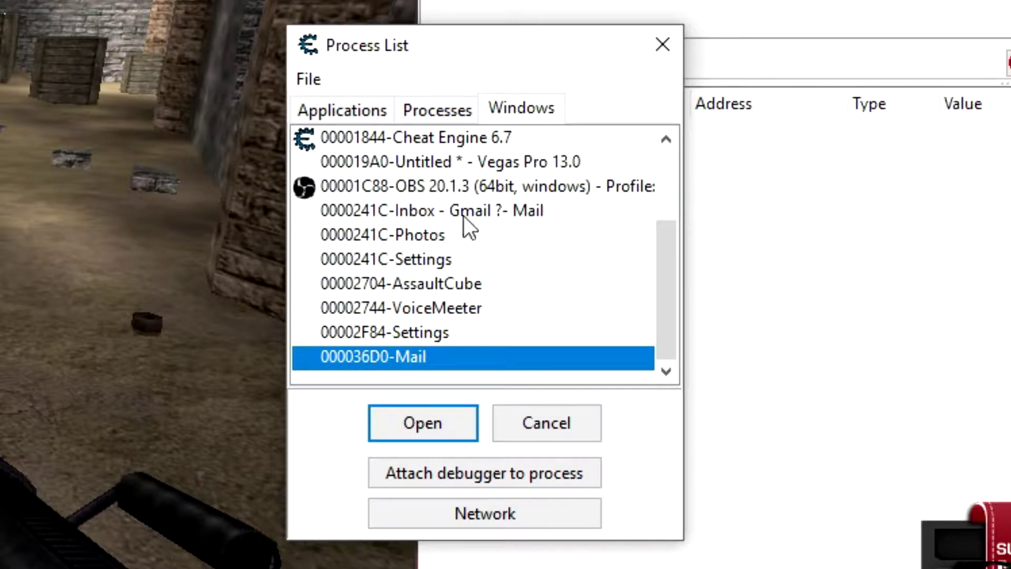
pyautogui.click(454, 284)
pyautogui.click(443, 421)
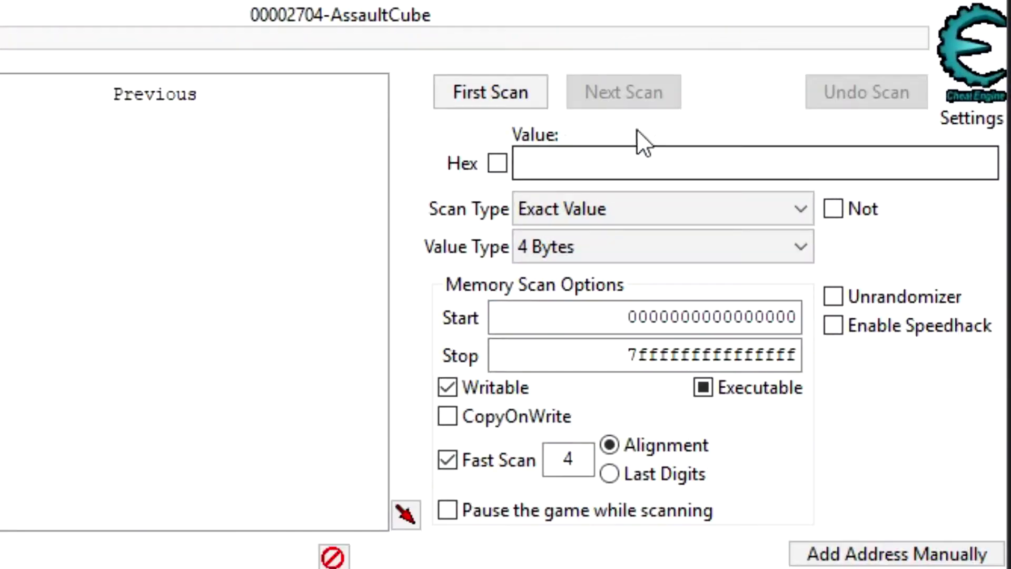
# Run a first scan for the 4-byte value 100, finding 790 addresses.
pyautogui.click(592, 161)
pyautogui.write('100')
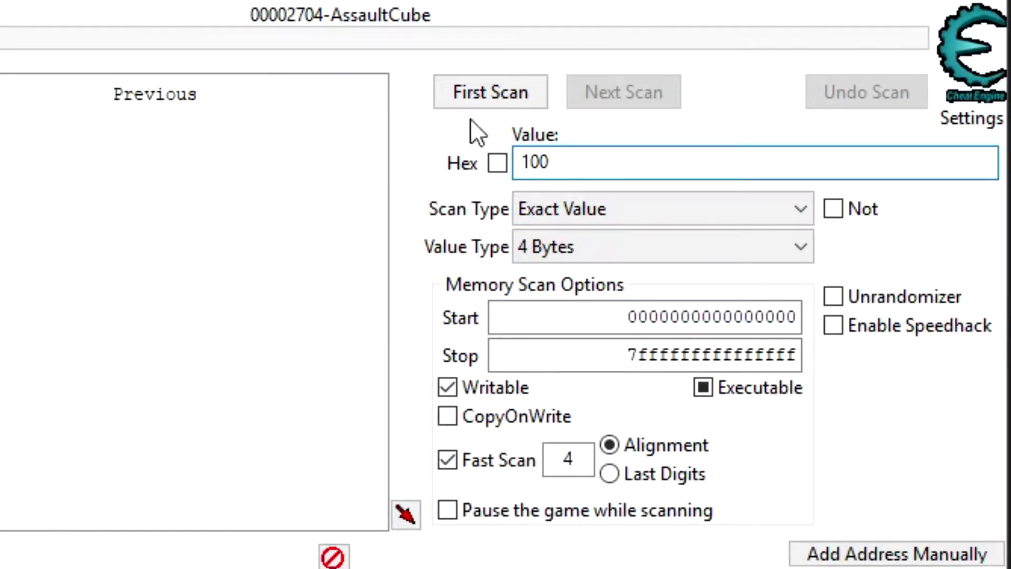
pyautogui.click(458, 103)
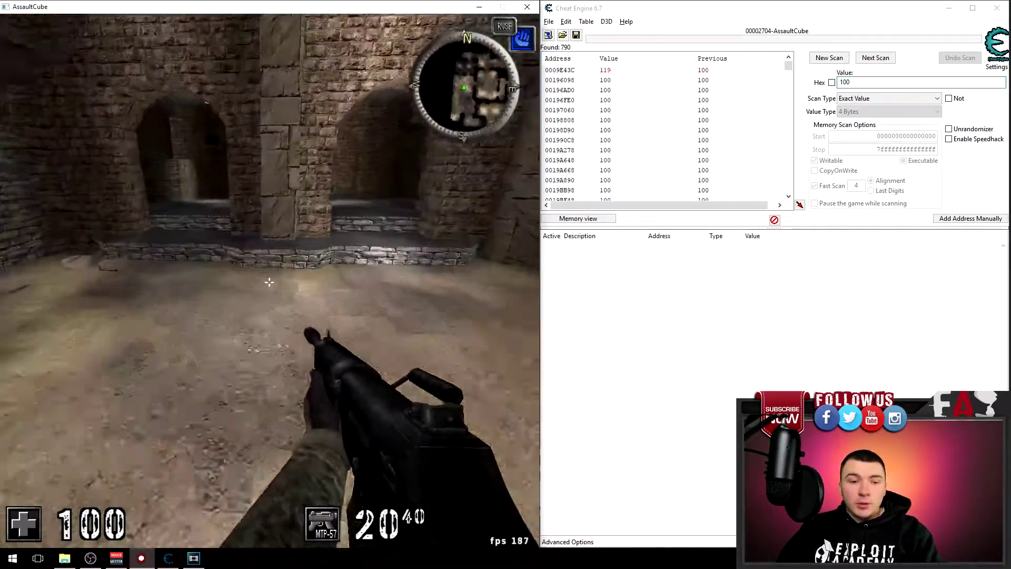
# Walk into the dark corridor and throw a grenade, dropping health from 100 to 48.
pyautogui.press('w')
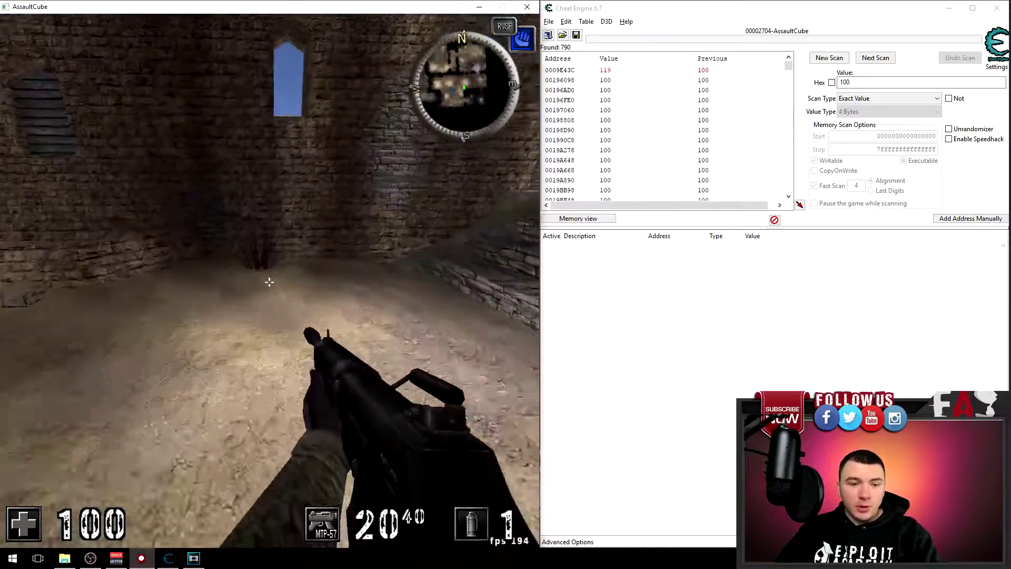
pyautogui.press('3')
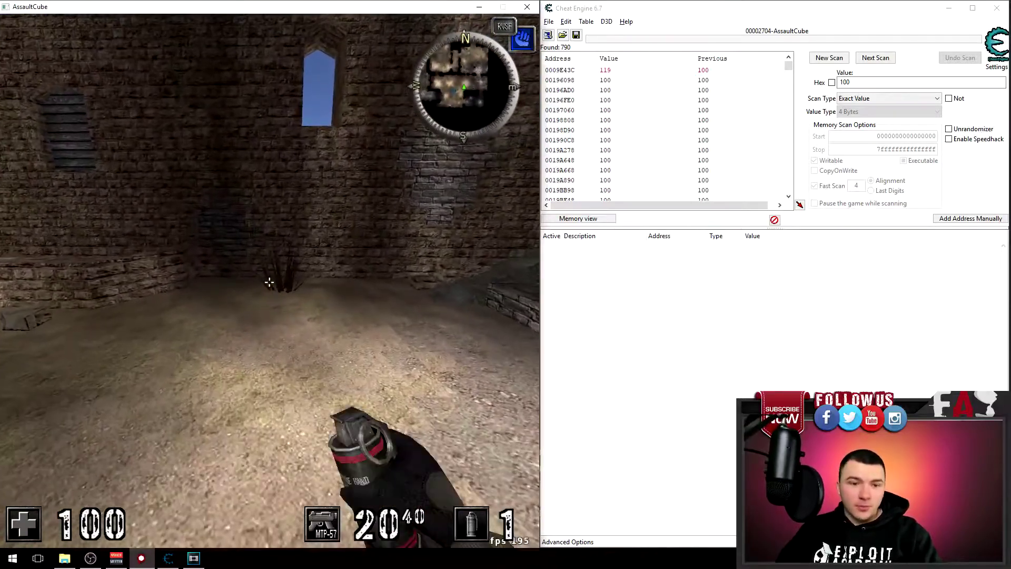
pyautogui.click(269, 282)
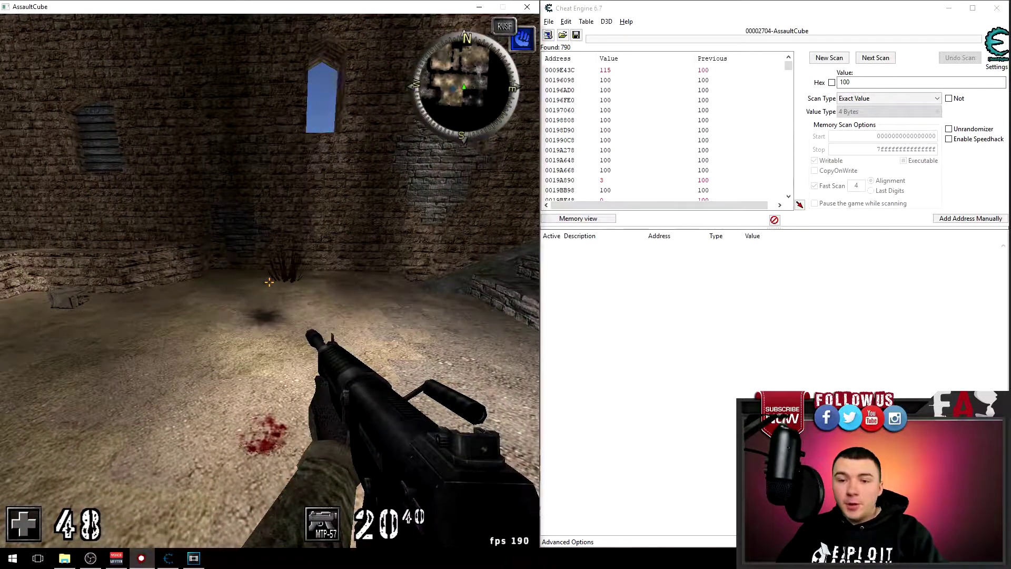
# Run a next scan for the value 48, narrowing results to 2 addresses.
pyautogui.click(996, 23)
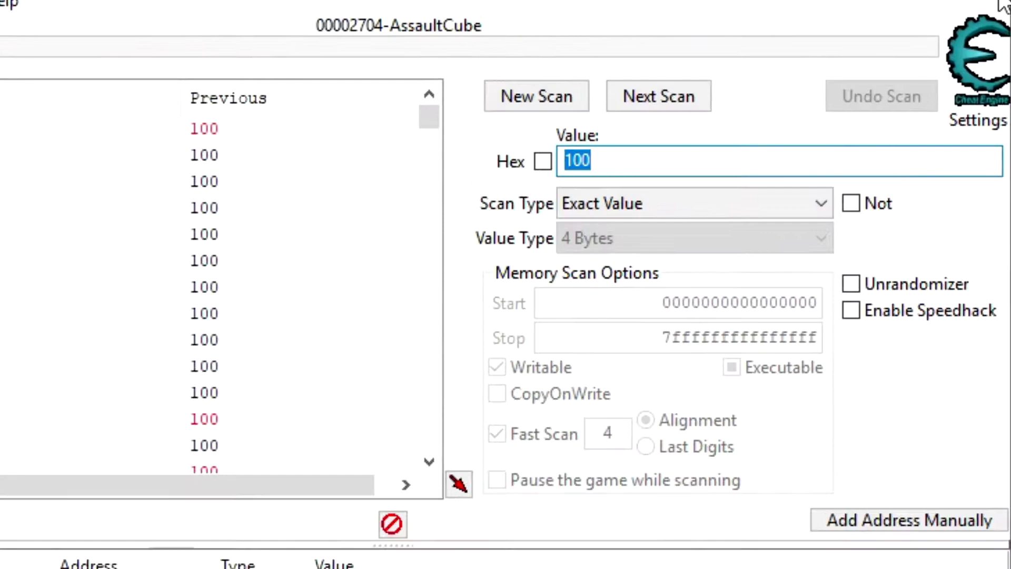
pyautogui.write('48')
pyautogui.click(678, 100)
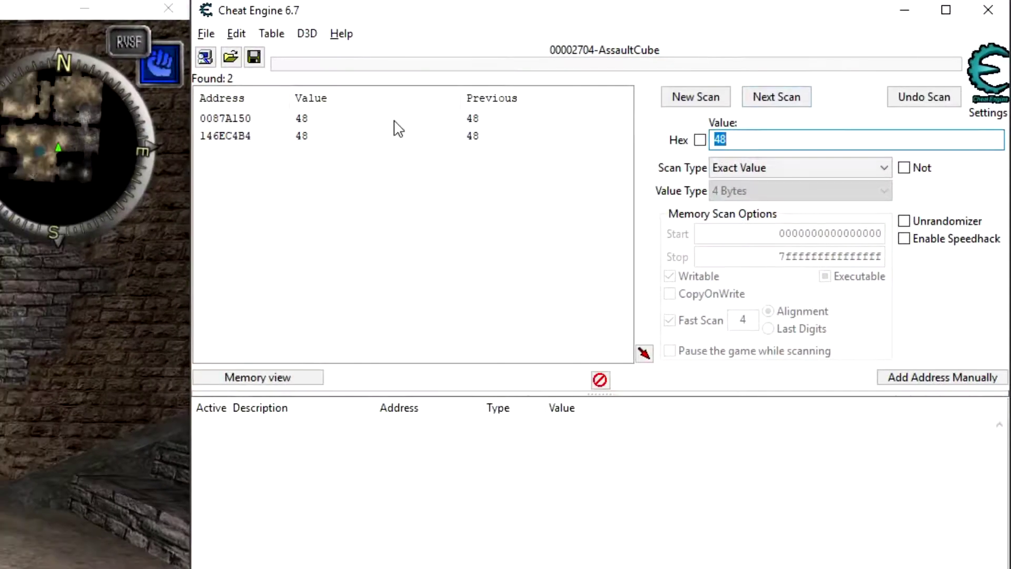
# Add address 0087A150 to the address list and set its value to 100.
pyautogui.doubleClick(48, 135)
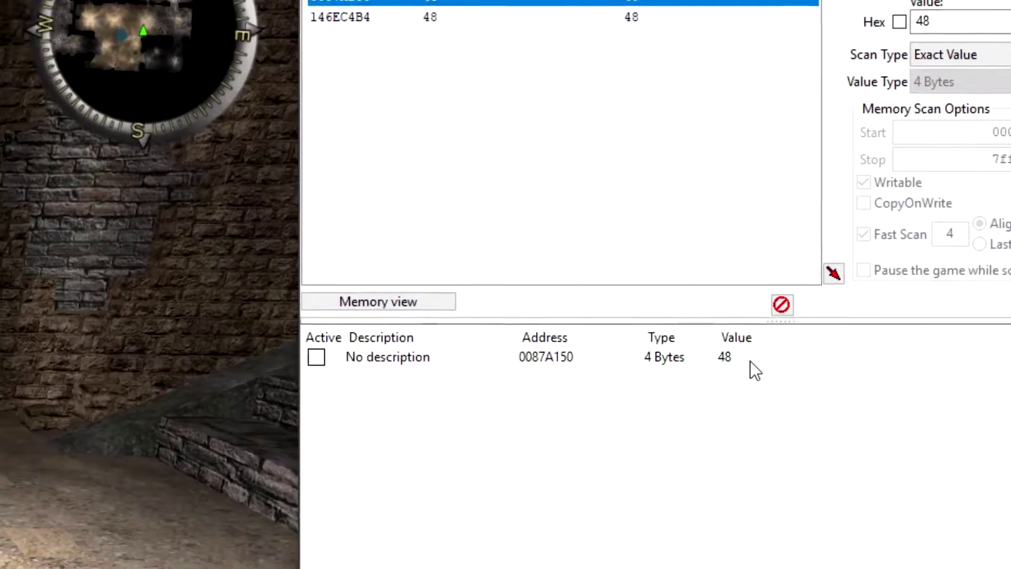
pyautogui.doubleClick(750, 362)
pyautogui.write('10')
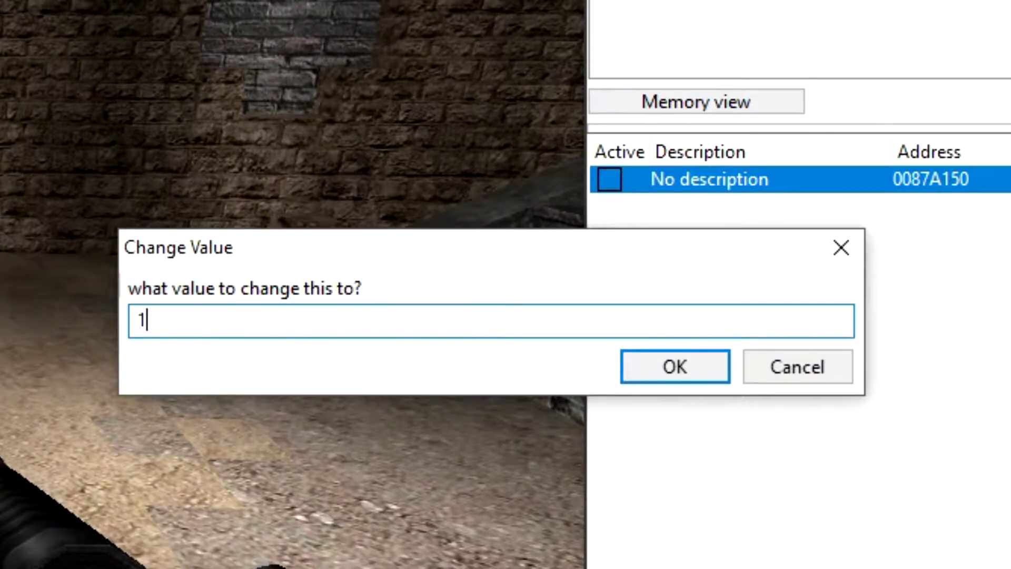
pyautogui.write('0')
pyautogui.click(675, 367)
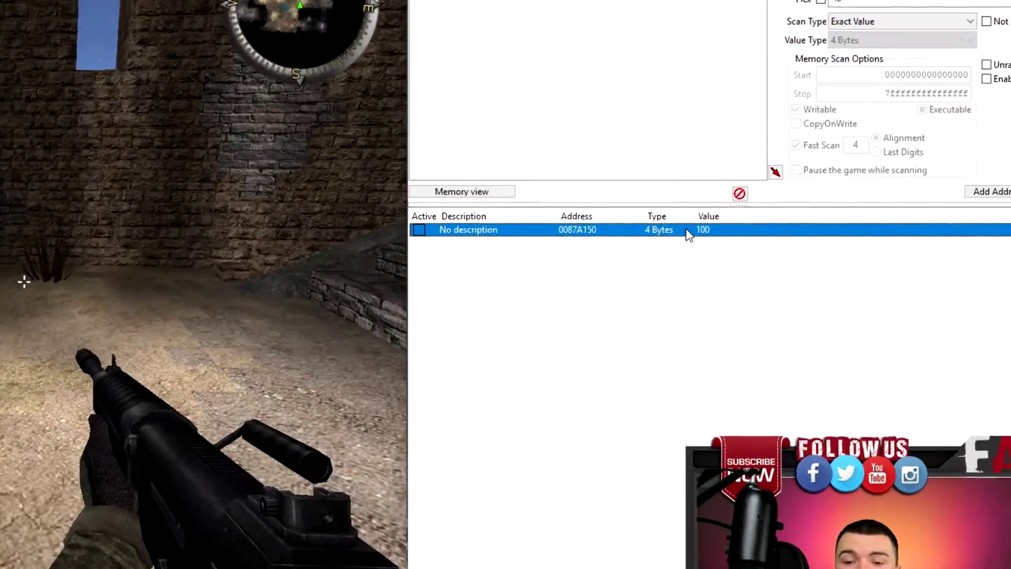
# Browse the memory region of the health address and open Dissect data/structures.
pyautogui.rightClick(687, 231)
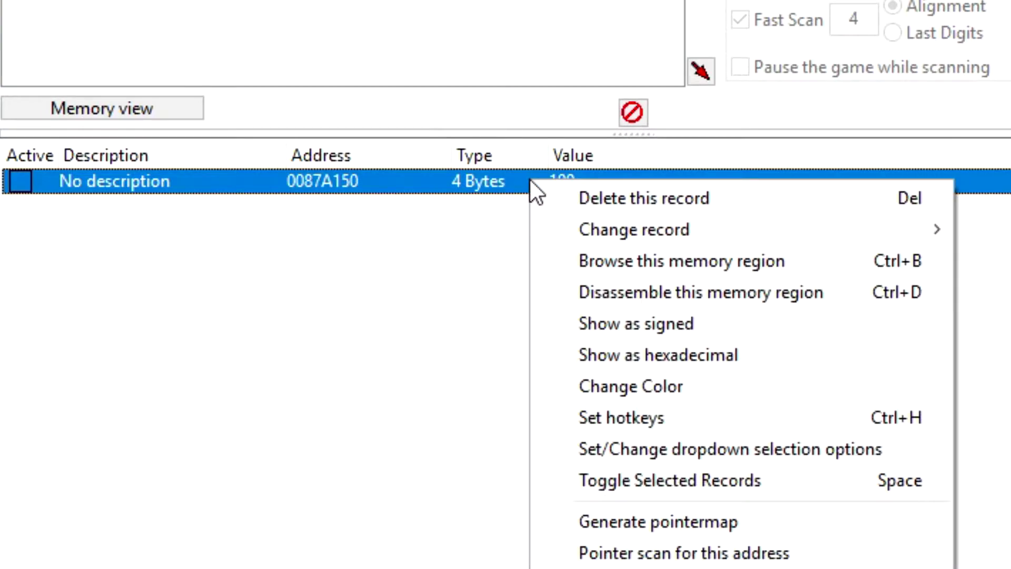
pyautogui.click(630, 267)
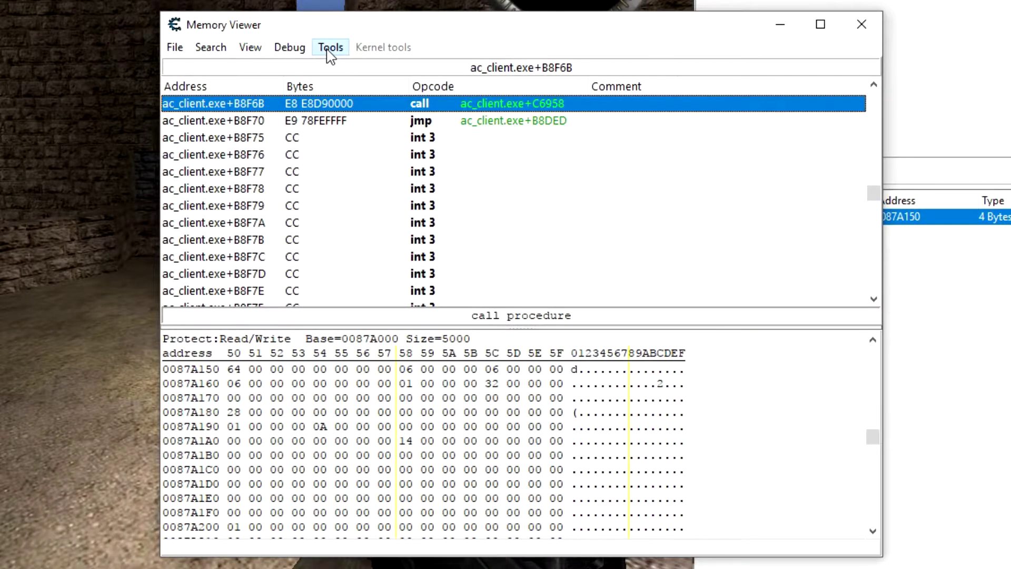
pyautogui.click(123, 19)
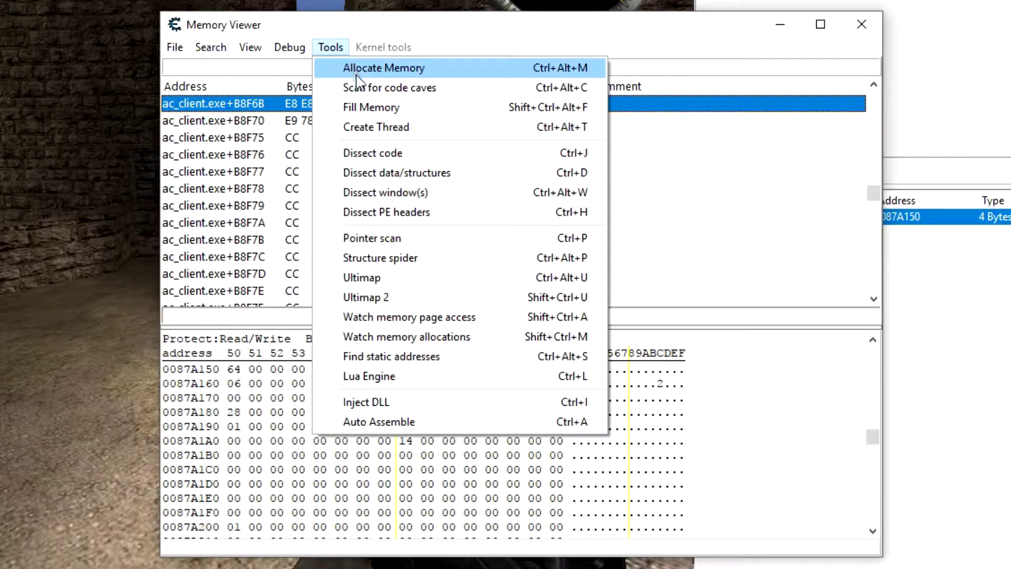
pyautogui.click(368, 172)
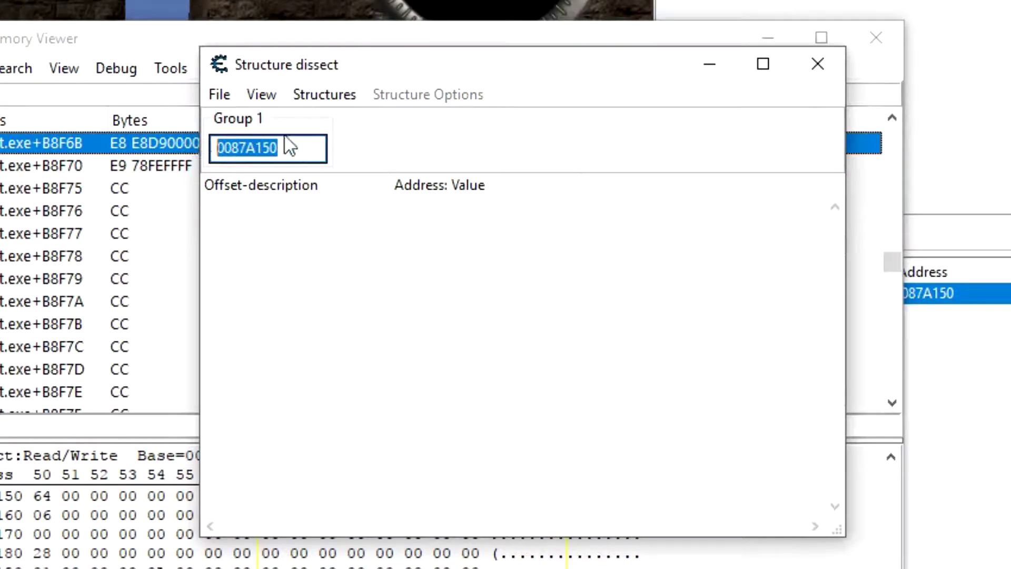
# Define a new structure named 'health' with auto-filled basic types and default 4096 size.
pyautogui.click(322, 96)
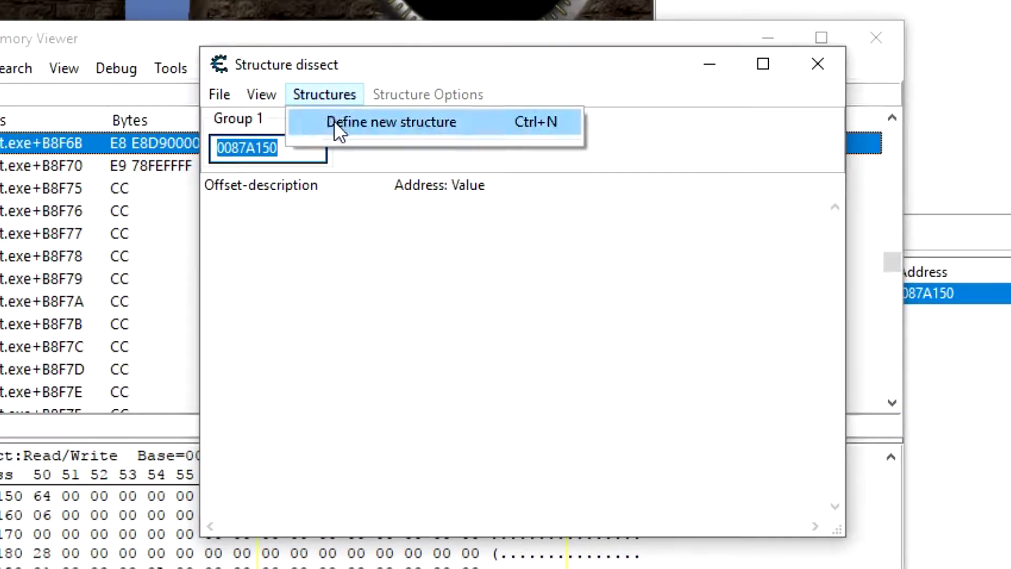
pyautogui.click(334, 121)
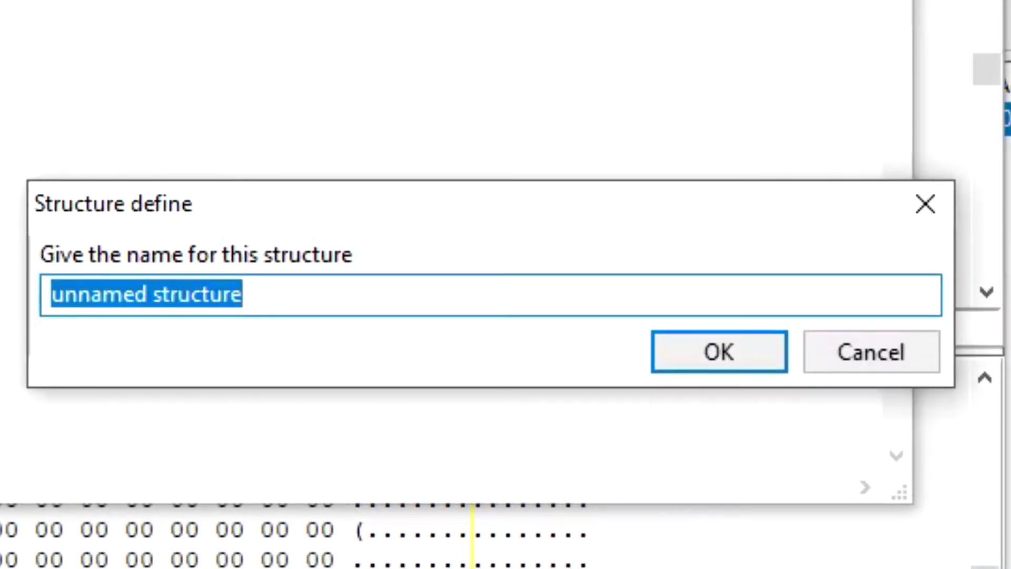
pyautogui.write('health')
pyautogui.press('Return')
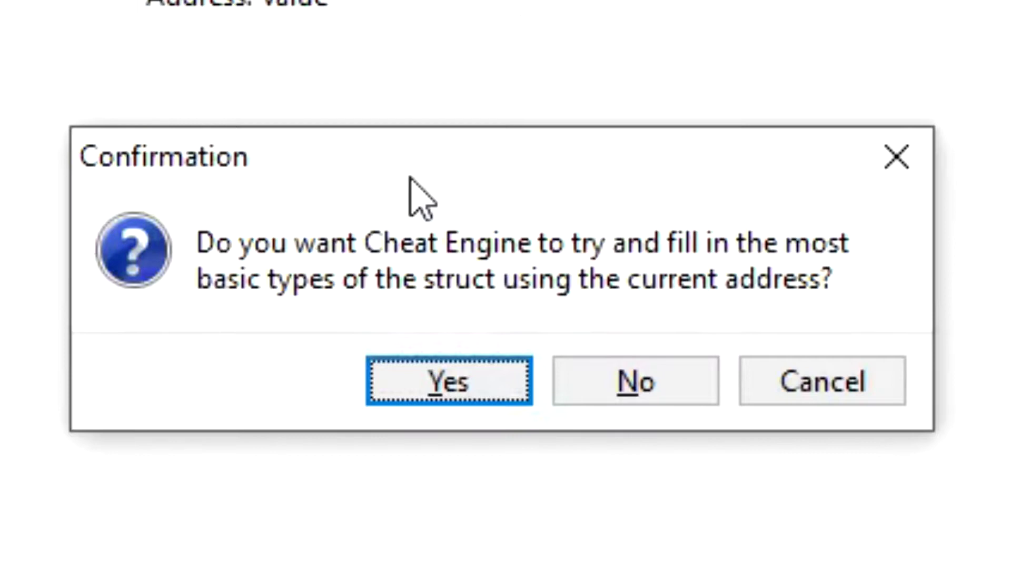
pyautogui.click(429, 380)
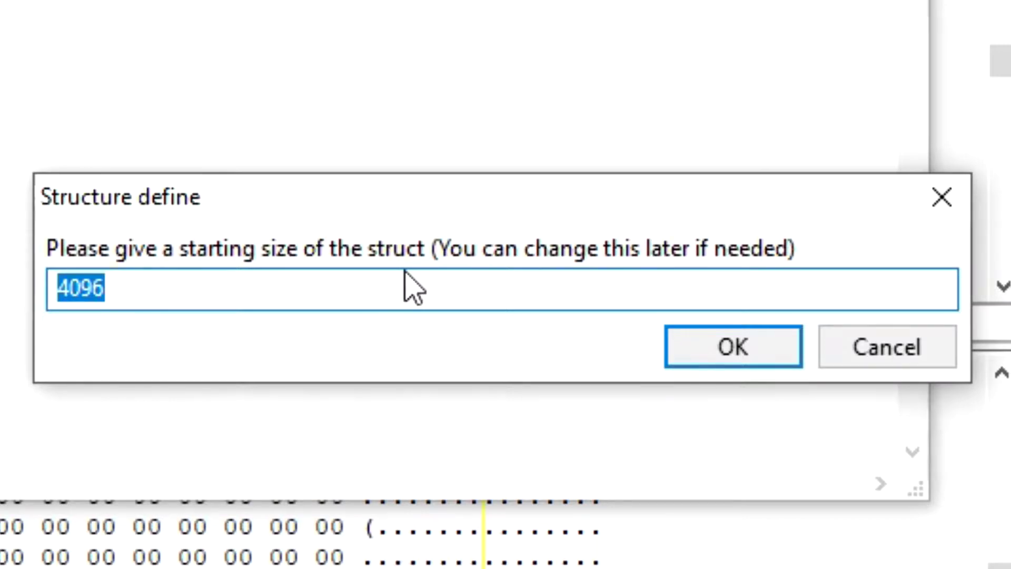
pyautogui.click(718, 362)
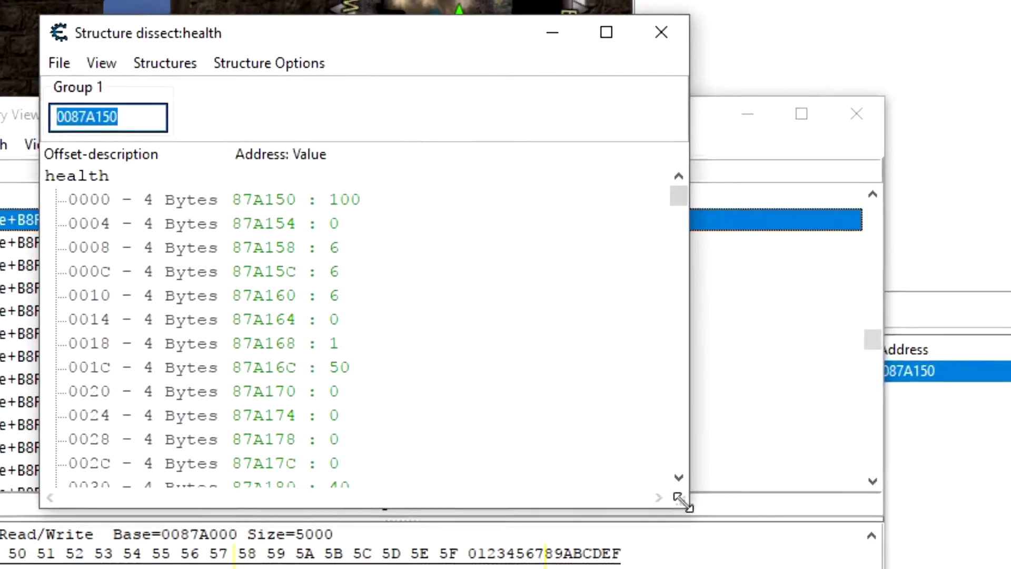
# Enlarge the structure view, check 100, 50, 40 and 20 at offsets 0000, 001C, 0030, 0058, then show actions for offset 0030.
pyautogui.moveTo(684, 503); pyautogui.dragTo(875, 568)
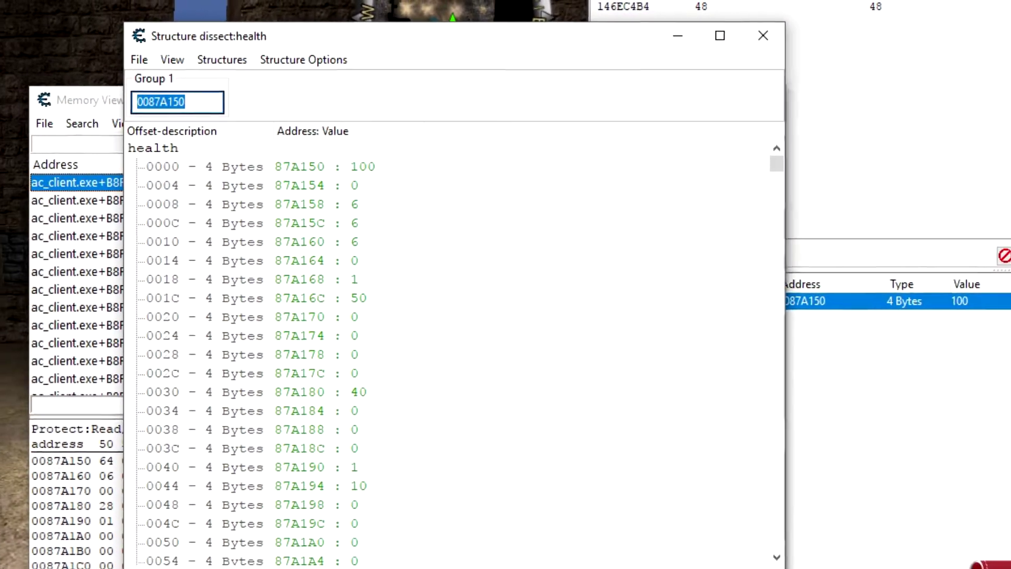
pyautogui.moveTo(785, 568); pyautogui.dragTo(840, 568)
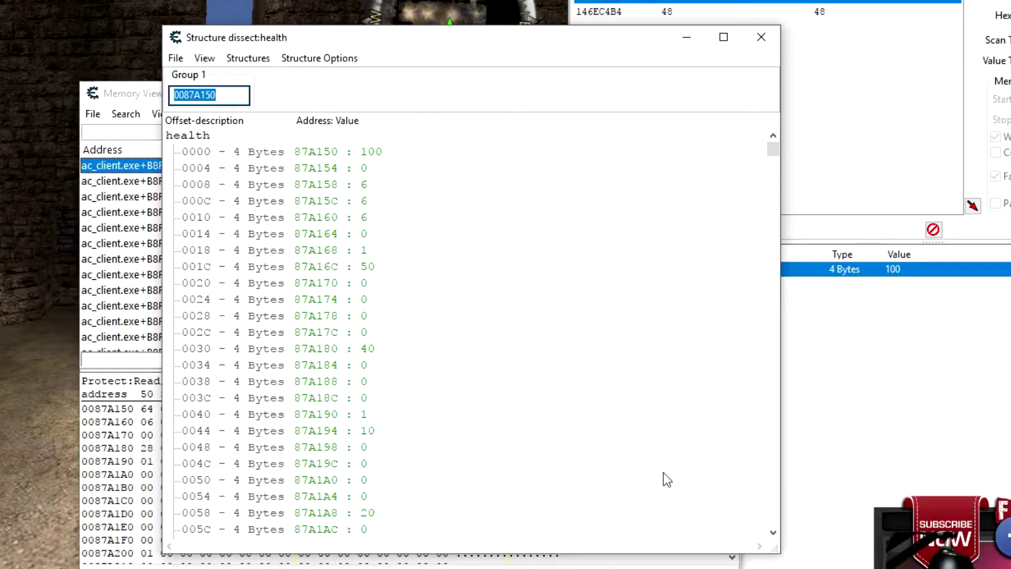
pyautogui.click(388, 157)
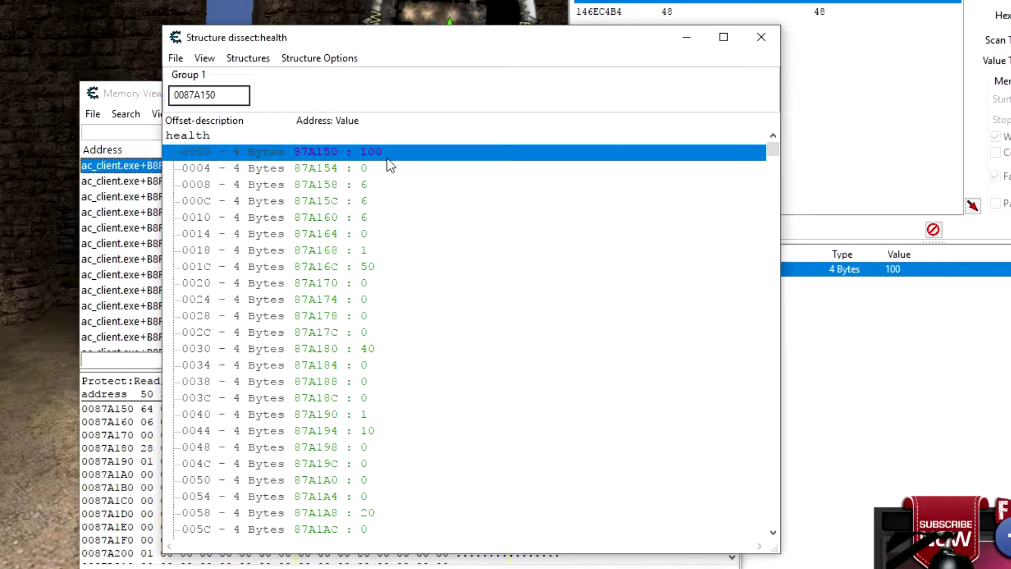
pyautogui.click(396, 255)
pyautogui.click(397, 264)
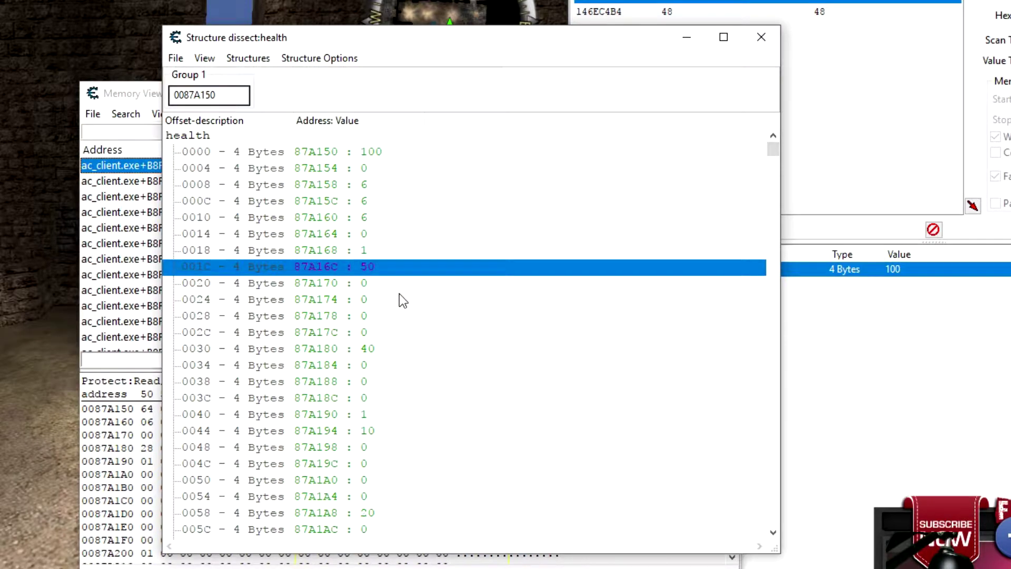
pyautogui.click(389, 350)
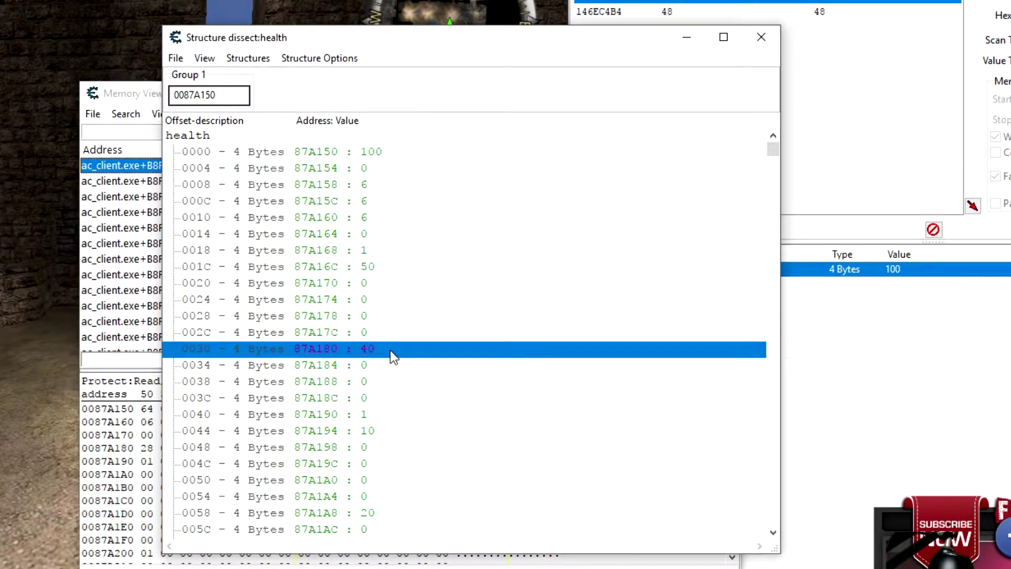
pyautogui.click(409, 510)
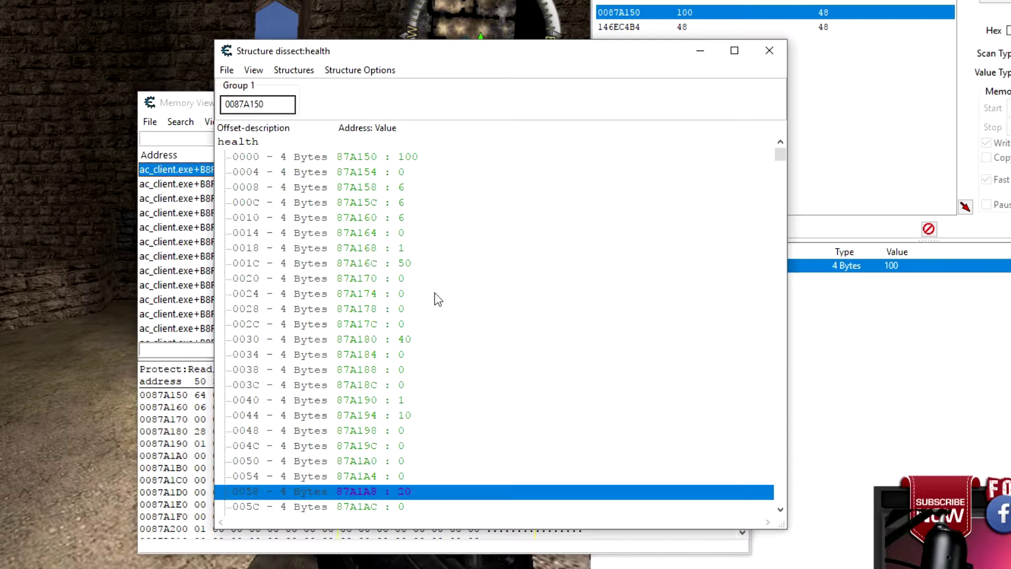
pyautogui.click(431, 340)
pyautogui.rightClick(431, 339)
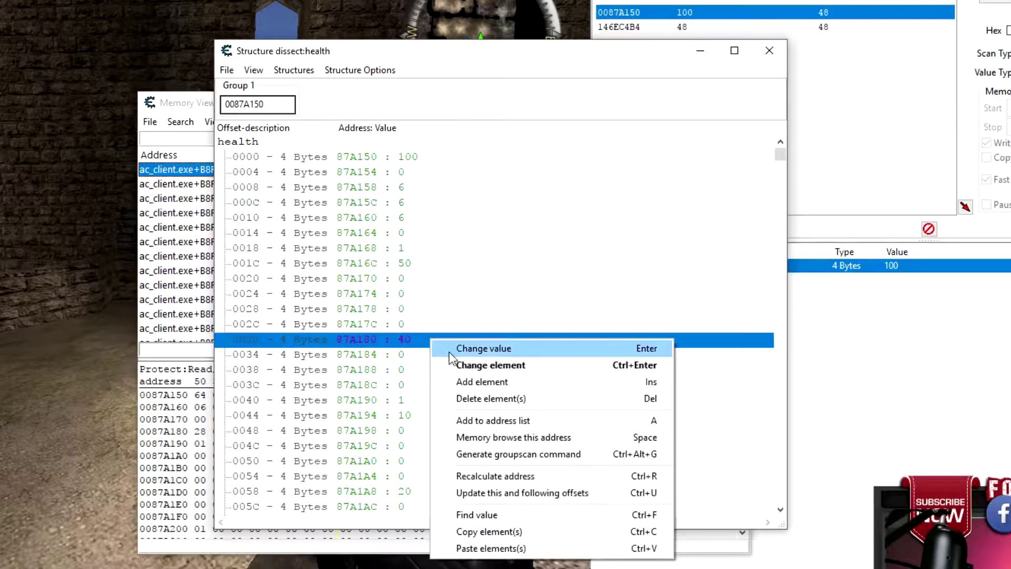
# Add the 40 at offset 0030 and the 20 at offset 0058 to the address list.
pyautogui.click(653, 427)
pyautogui.click(423, 493)
pyautogui.press('a')
# Add the 'unarmed' string at offset 012D to the address list.
pyautogui.scroll(-2, 426, 418)
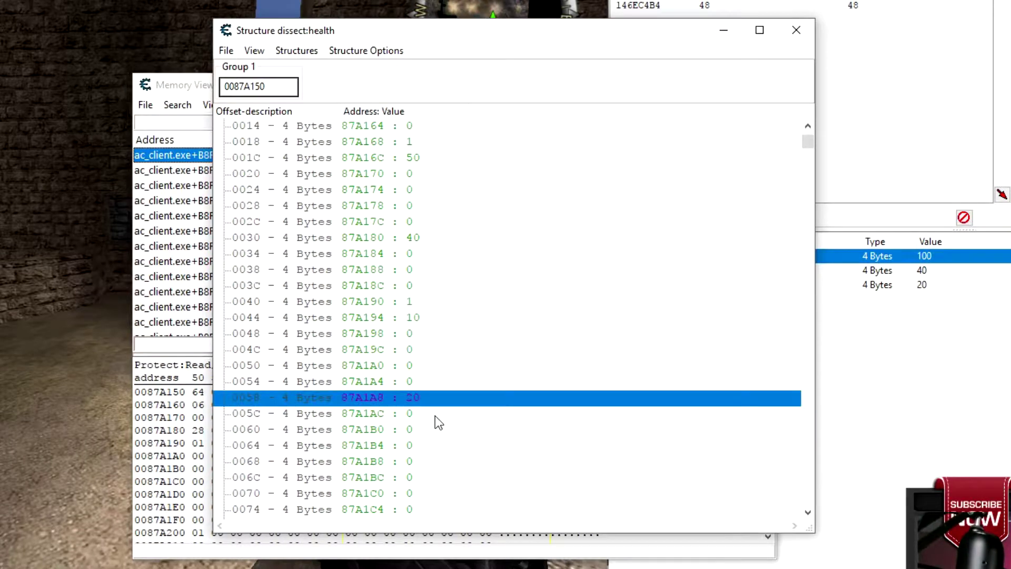
pyautogui.scroll(-11, 435, 416)
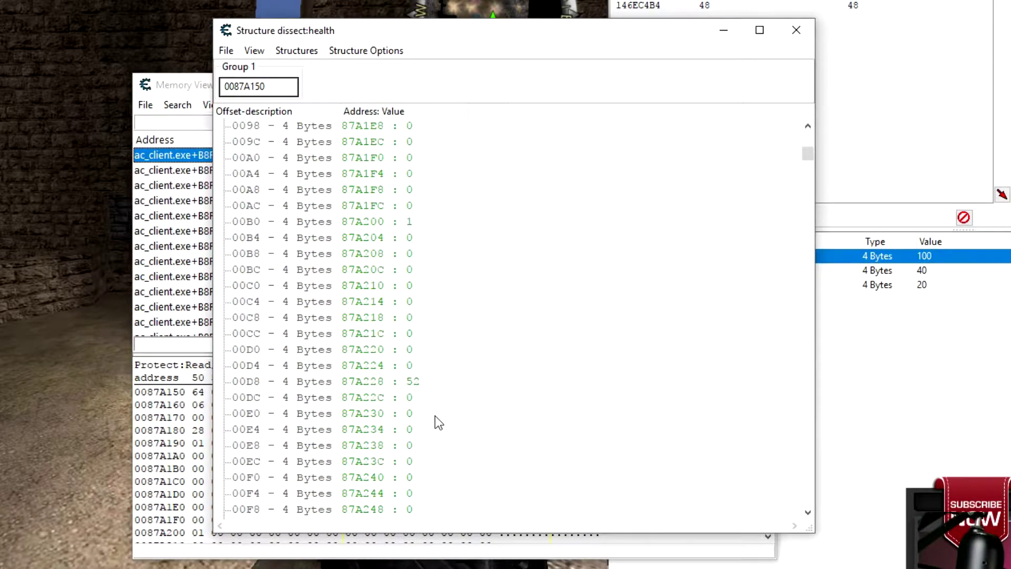
pyautogui.scroll(-9, 435, 415)
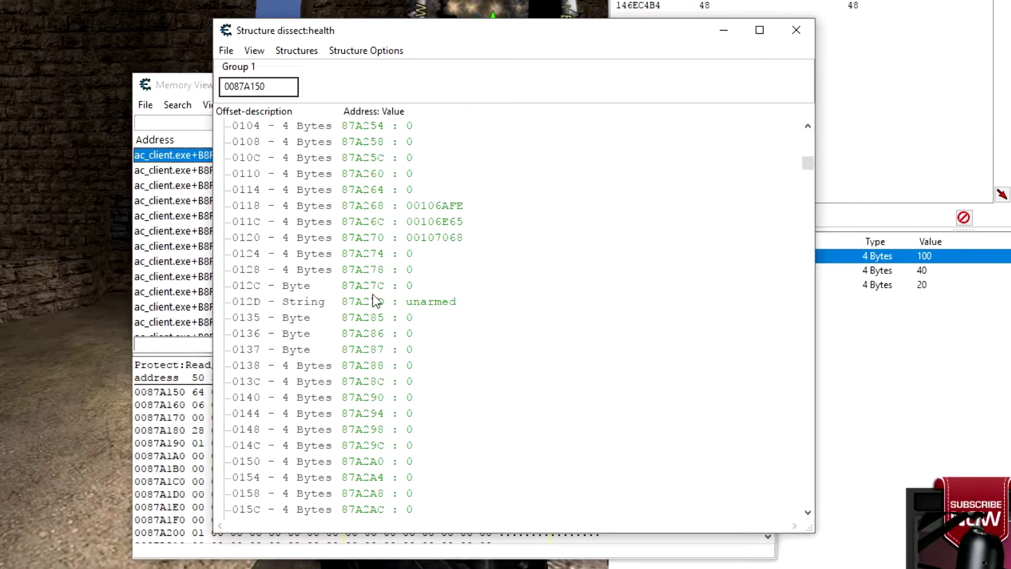
pyautogui.click(452, 309)
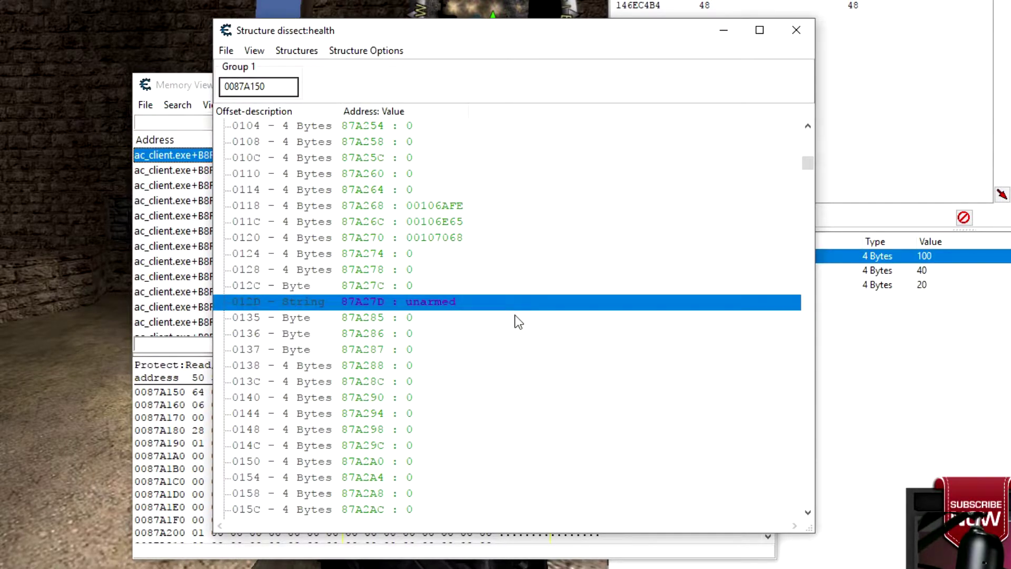
pyautogui.hotkey('ctrl', 'a')
# Look further down the structure, inspecting the 4.5 float at offset 02EC.
pyautogui.scroll(-13, 515, 321)
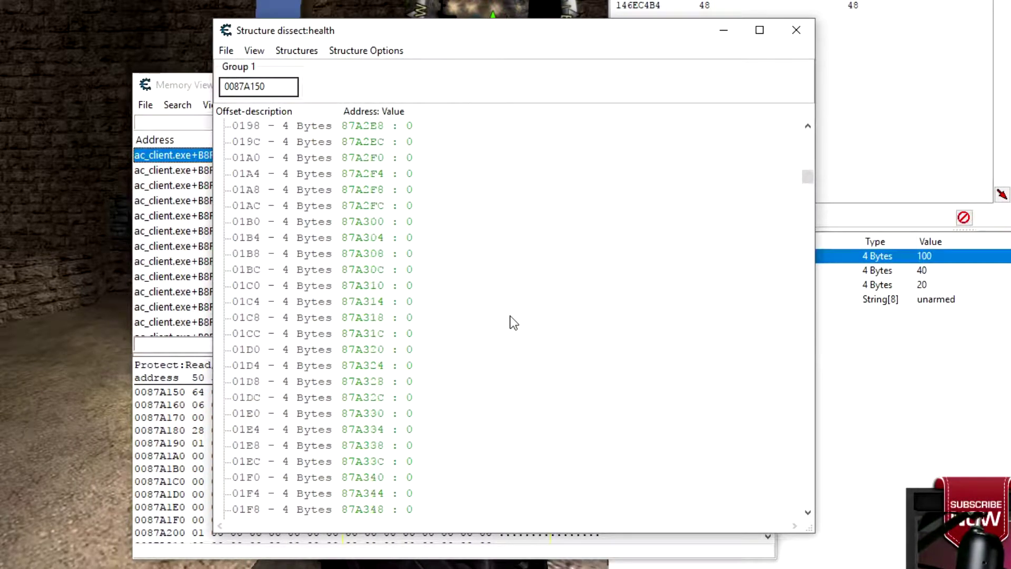
pyautogui.scroll(-19, 514, 323)
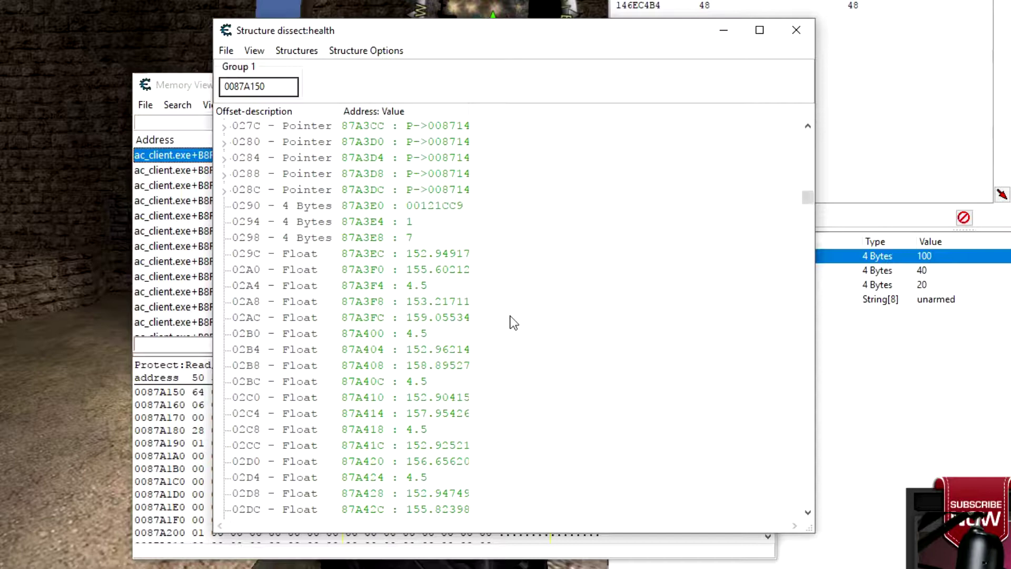
pyautogui.scroll(-4, 421, 296)
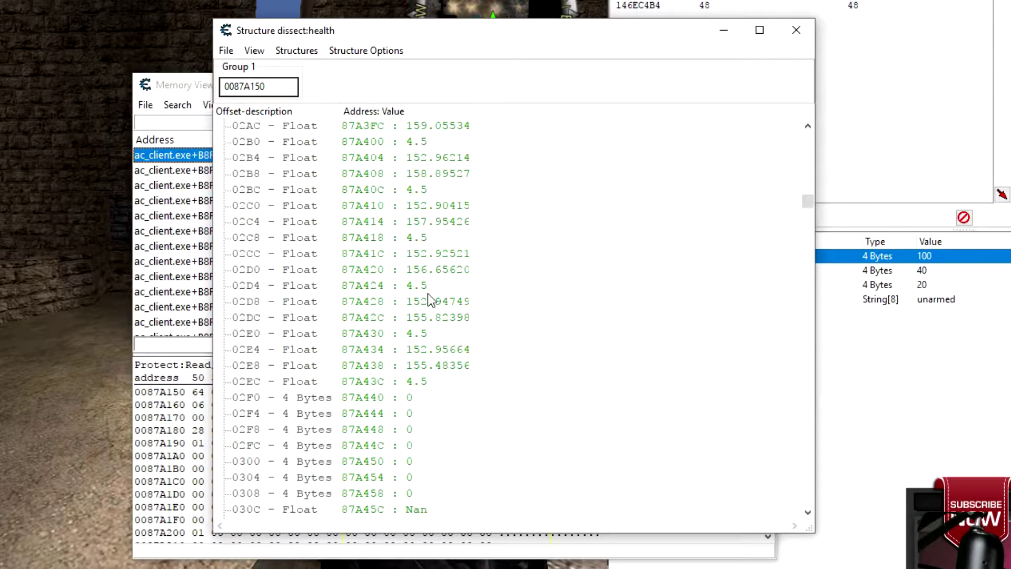
pyautogui.click(428, 377)
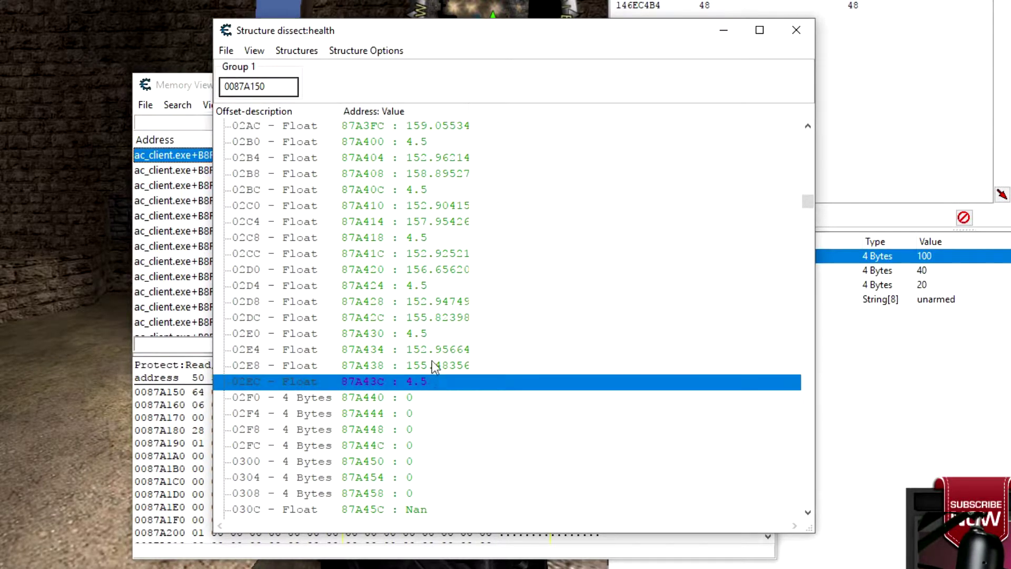
pyautogui.scroll(-9, 430, 364)
pyautogui.scroll(-9, 427, 362)
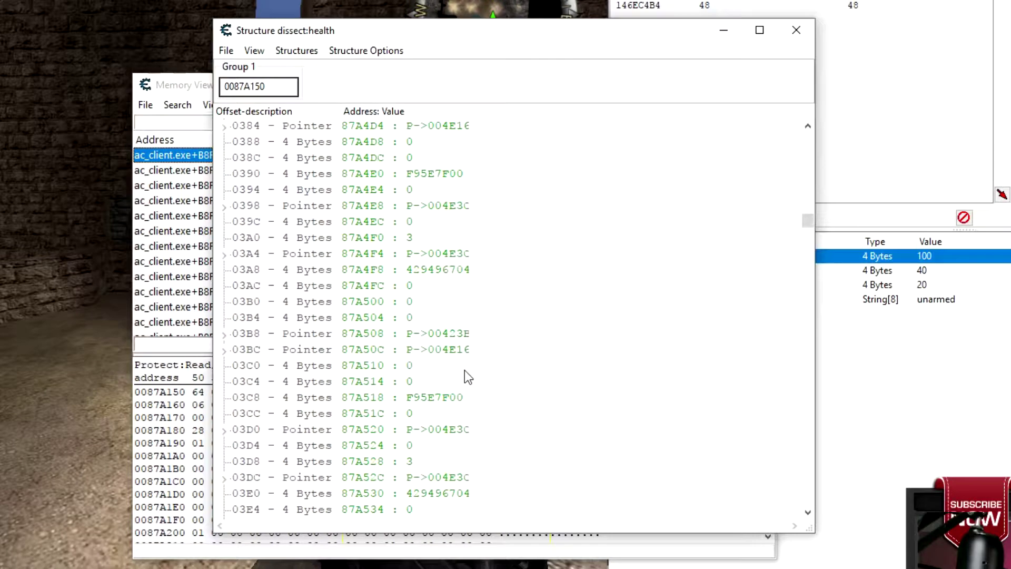
# Close Structure dissect and Memory Viewer, then tick Active on the 20 ammo entry at 0087A1A8.
pyautogui.click(793, 30)
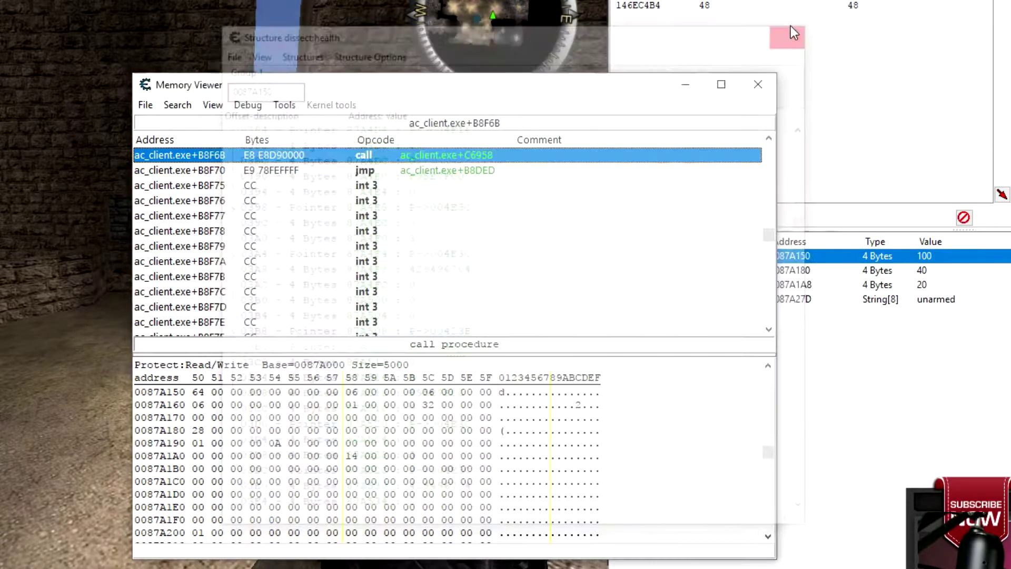
pyautogui.click(747, 89)
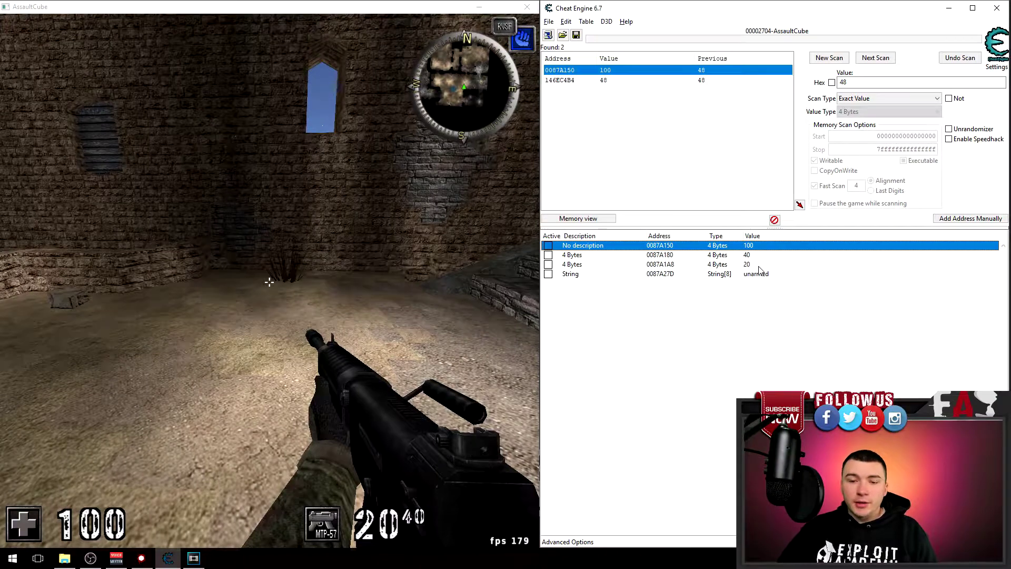
pyautogui.click(760, 267)
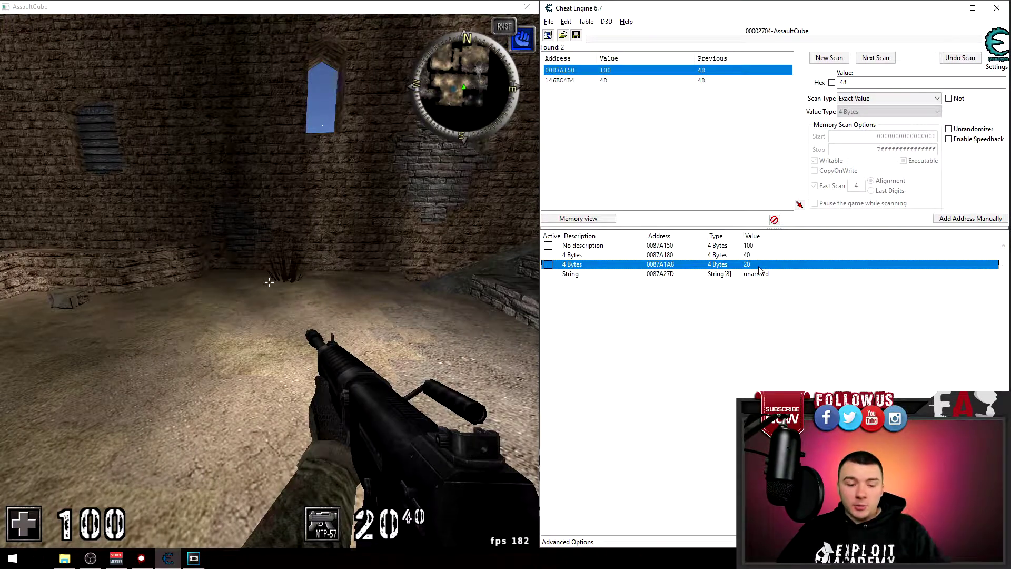
pyautogui.click(548, 264)
pyautogui.click(474, 272)
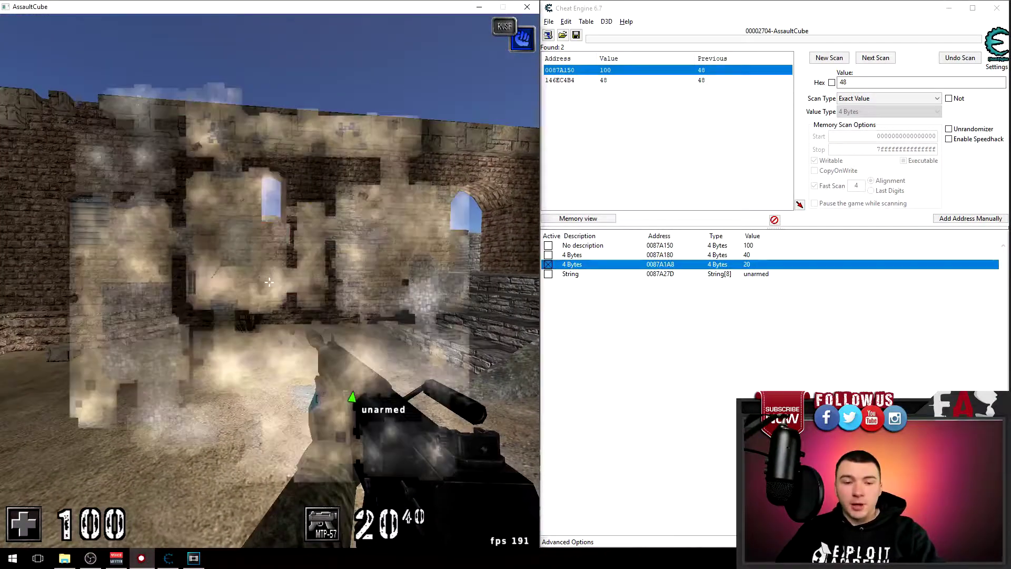
pyautogui.click(537, 259)
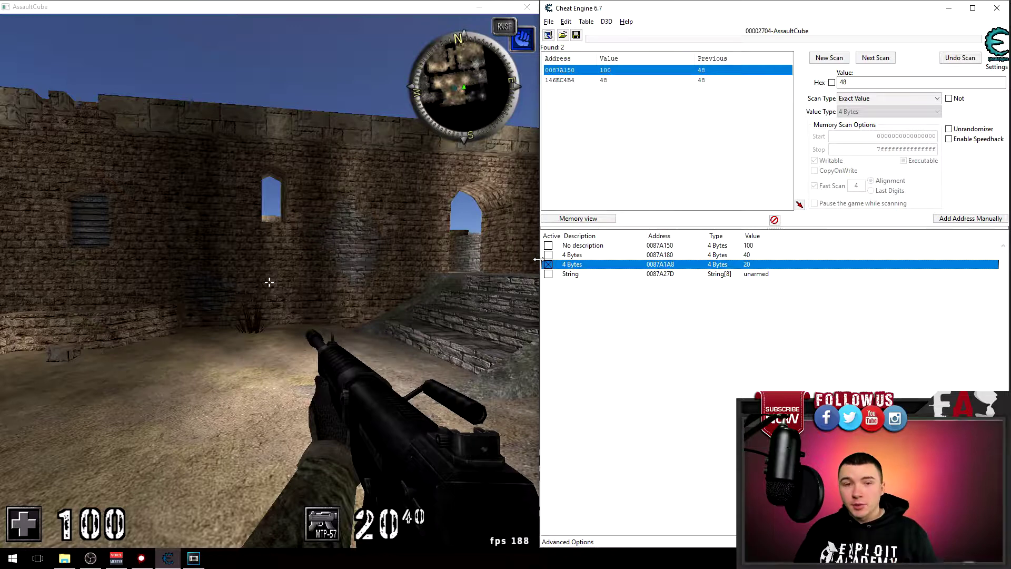
# Untick Active on the 0087A1A8 ammo entry so the 20 is no longer frozen.
pyautogui.click(548, 263)
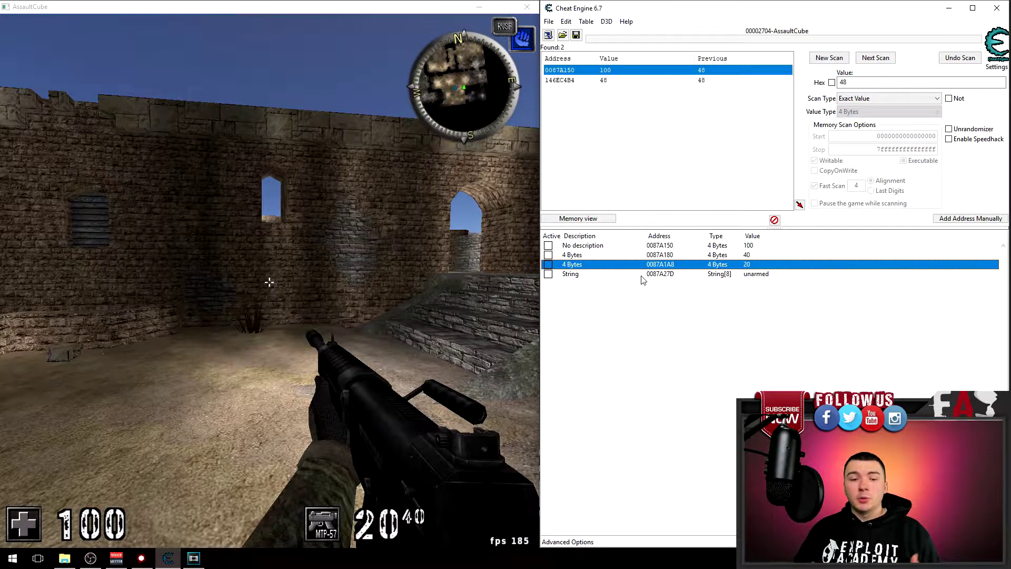